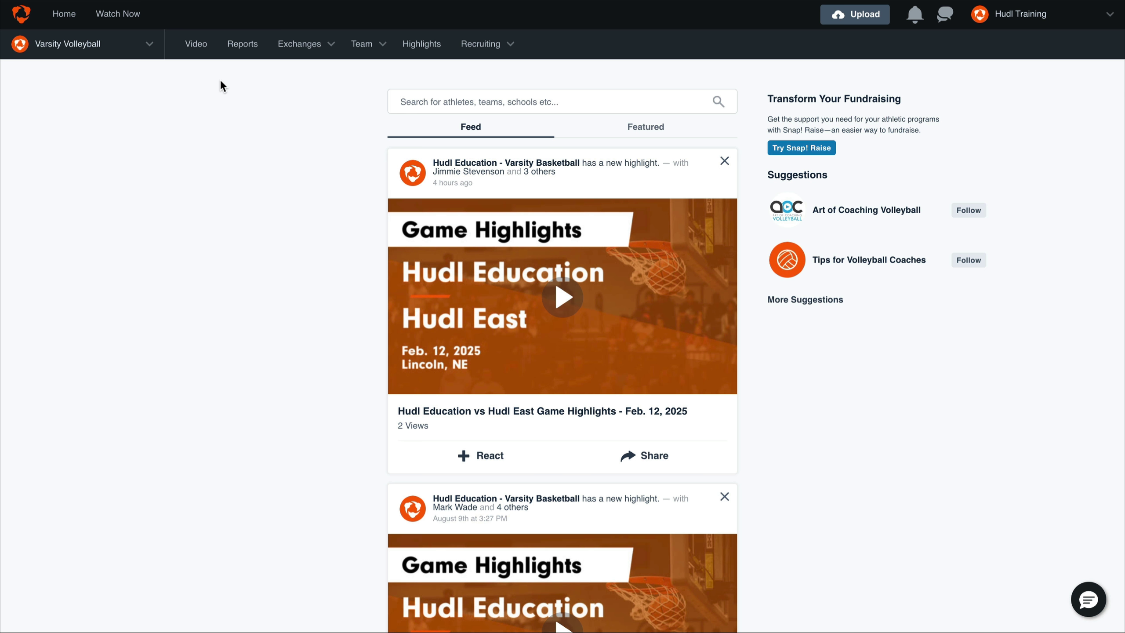
- Open the Varsity Volleyball video library listing the two September 2023 game films
click(196, 44)
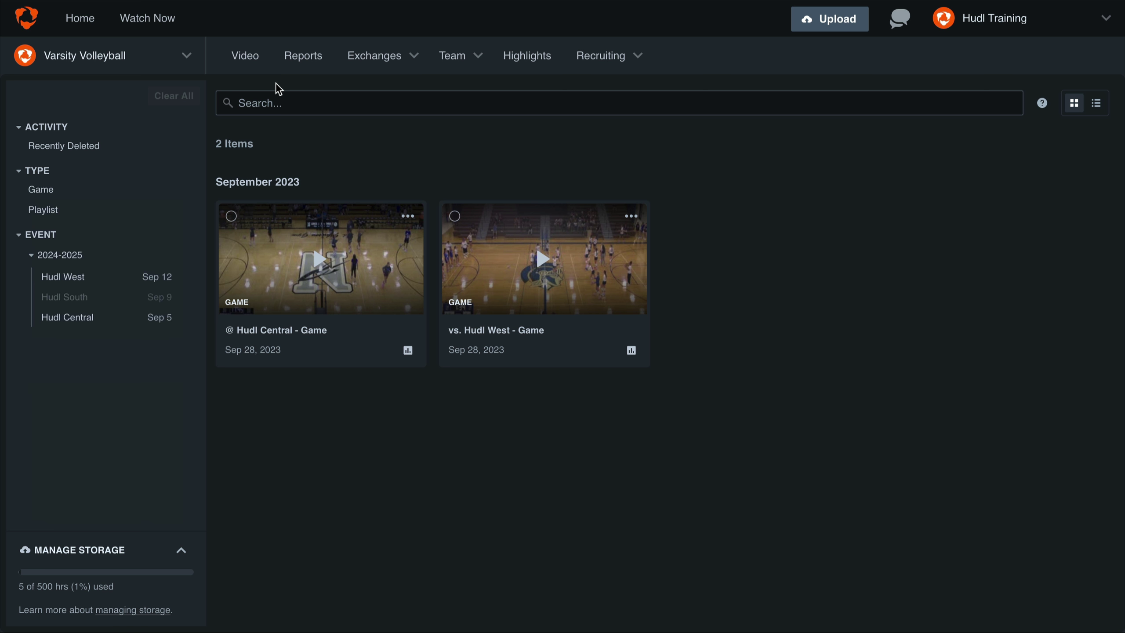
- Filter to Recently Deleted and restore the 10-clip Assist Attempts to Left Front playlist
click(147, 151)
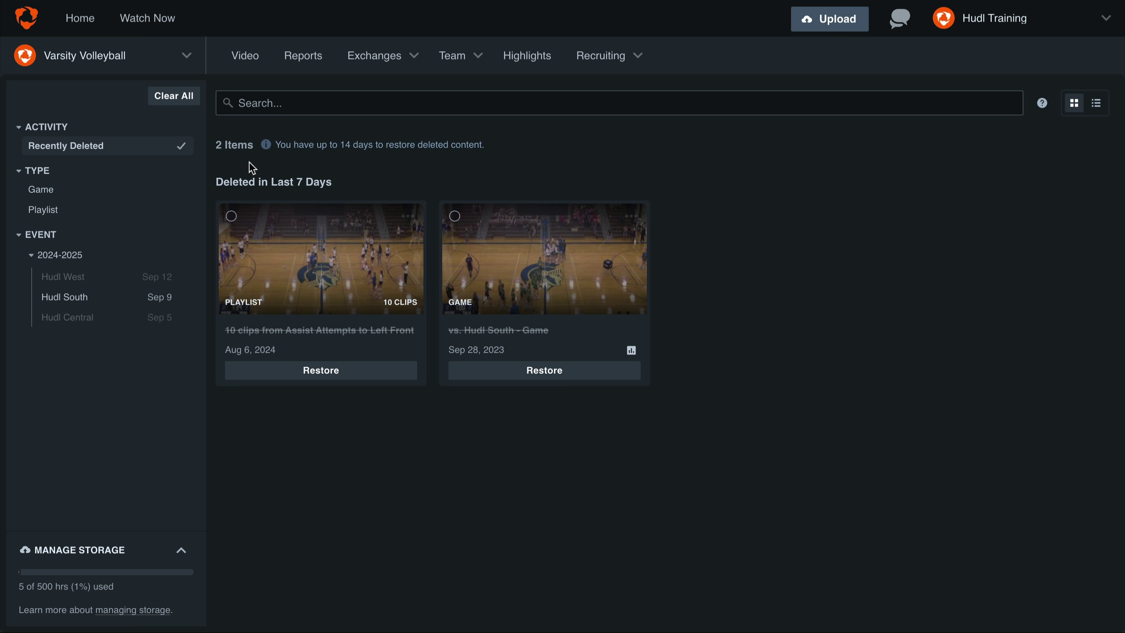
click(343, 376)
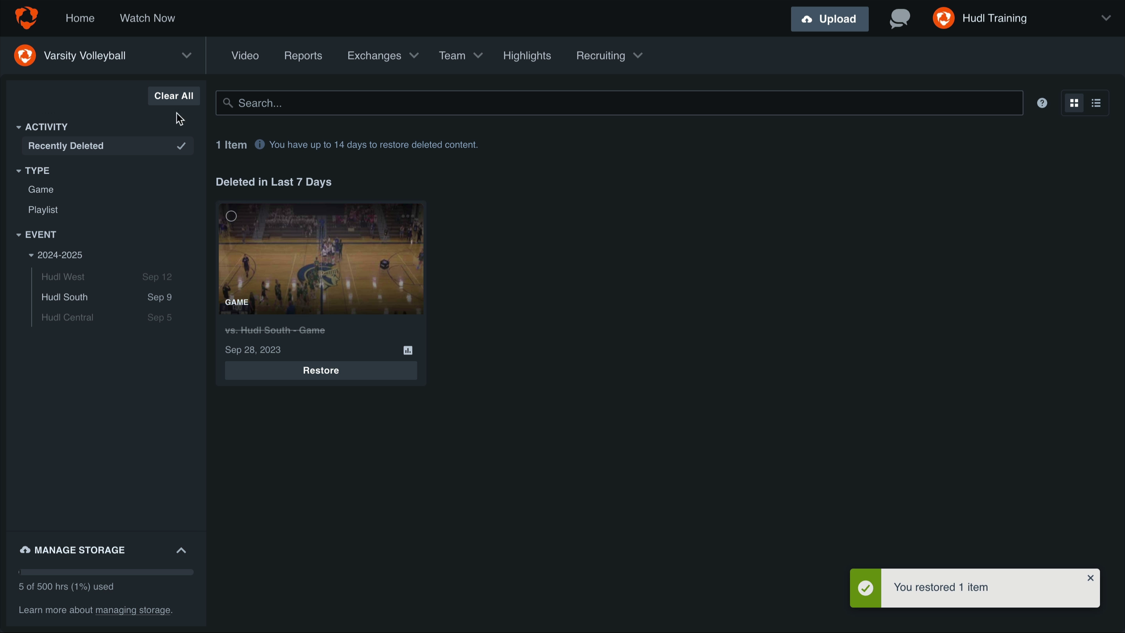
- Clear the Recently Deleted filter to list all three library items
click(174, 97)
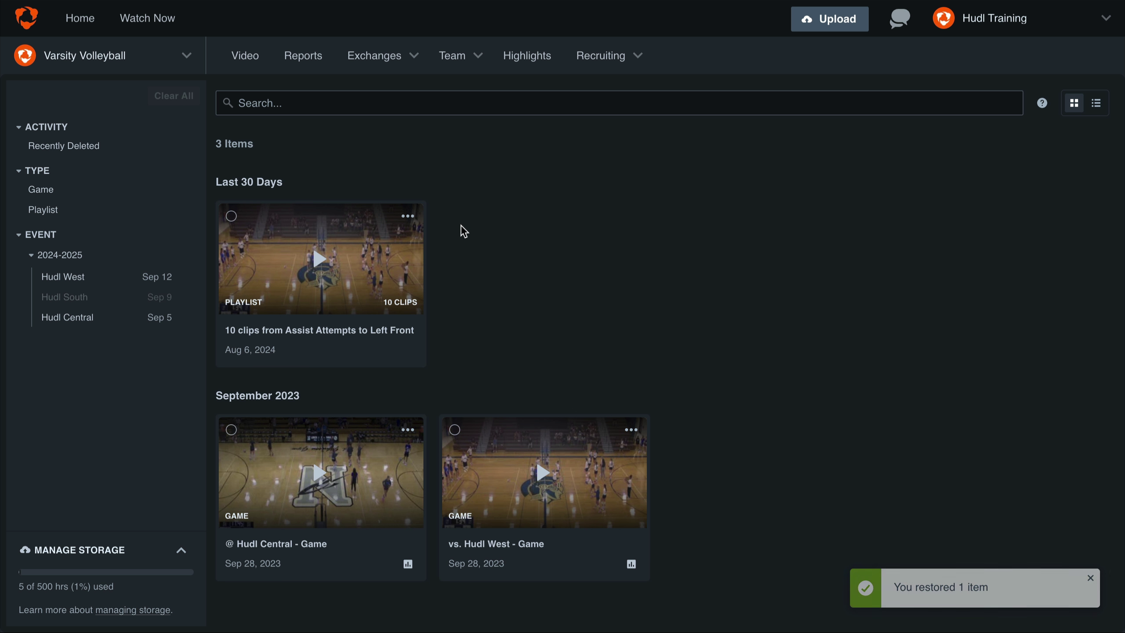